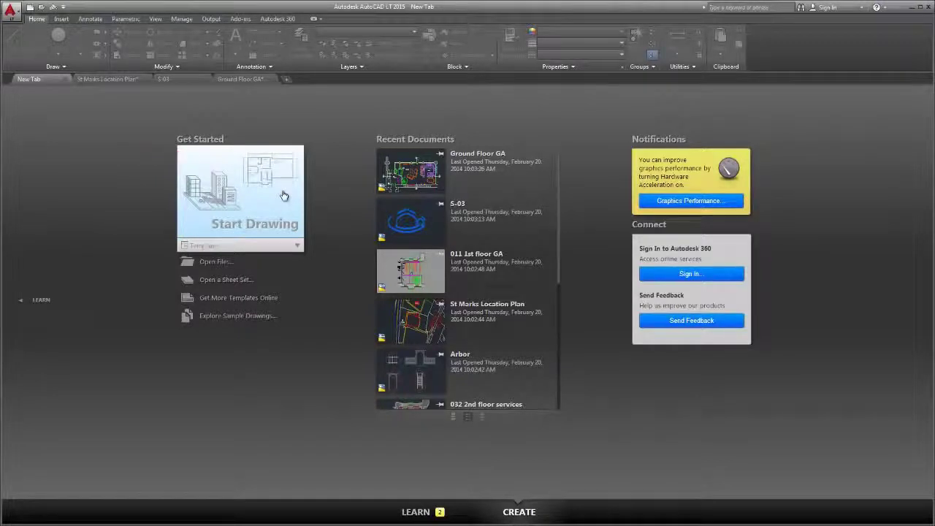
Preview the Templates list, pin S-03 to the top of recent documents, and show the LEARN page
{"action": "left_click", "coordinate": [298, 246]}
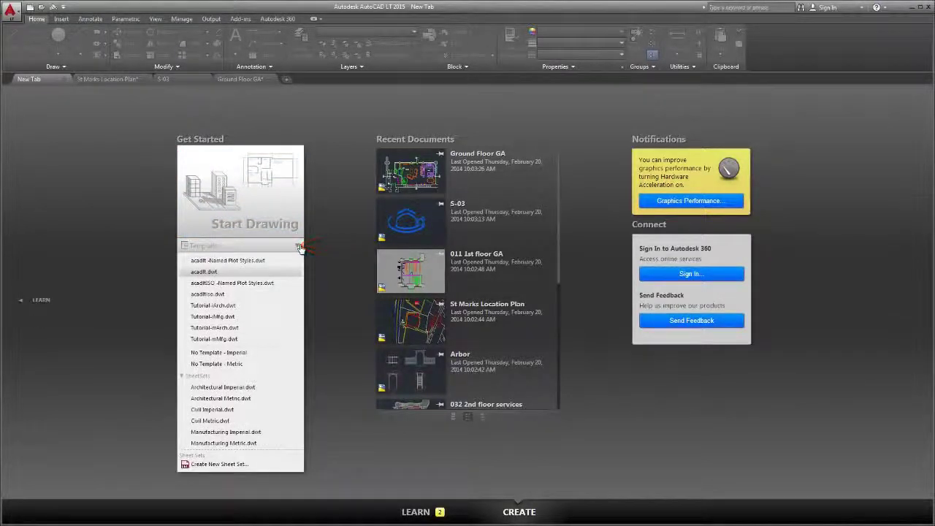
{"action": "left_click", "coordinate": [299, 247]}
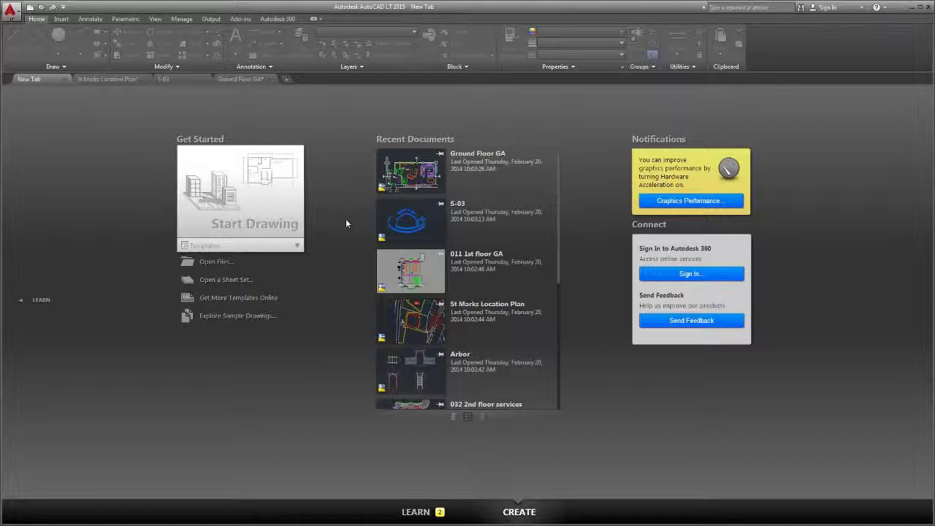
{"action": "left_click", "coordinate": [440, 203]}
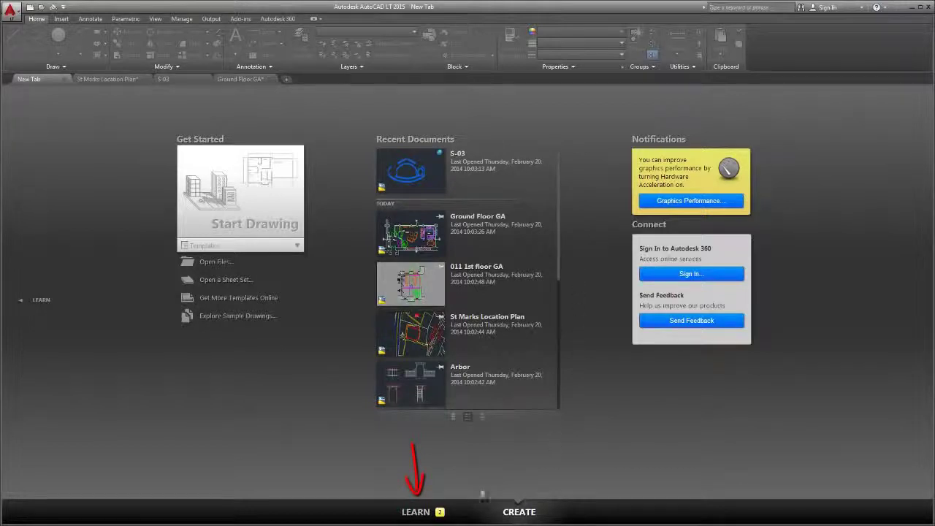
{"action": "left_click", "coordinate": [415, 512]}
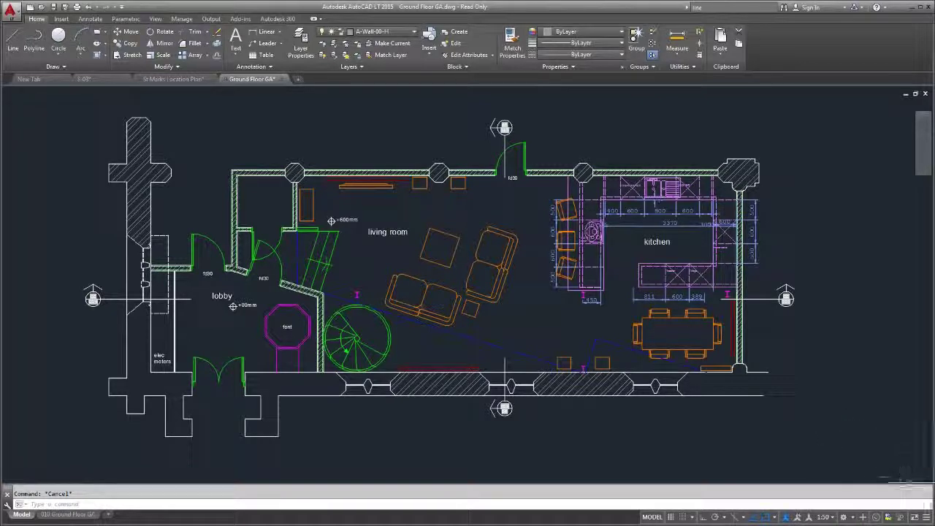
Review the status bar customization toggle list on the Ground Floor GA drawing
{"action": "left_click", "coordinate": [926, 517]}
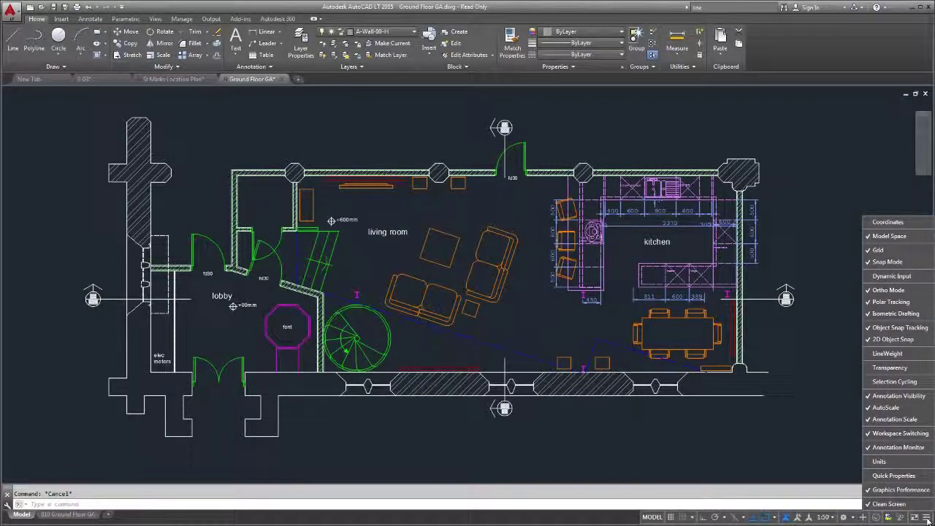
{"action": "left_click", "coordinate": [926, 517]}
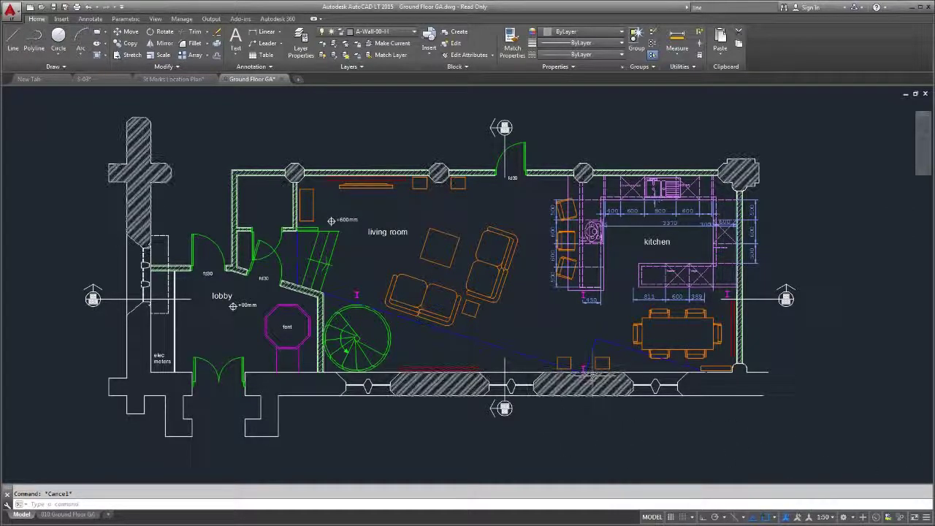
{"action": "left_click", "coordinate": [590, 374]}
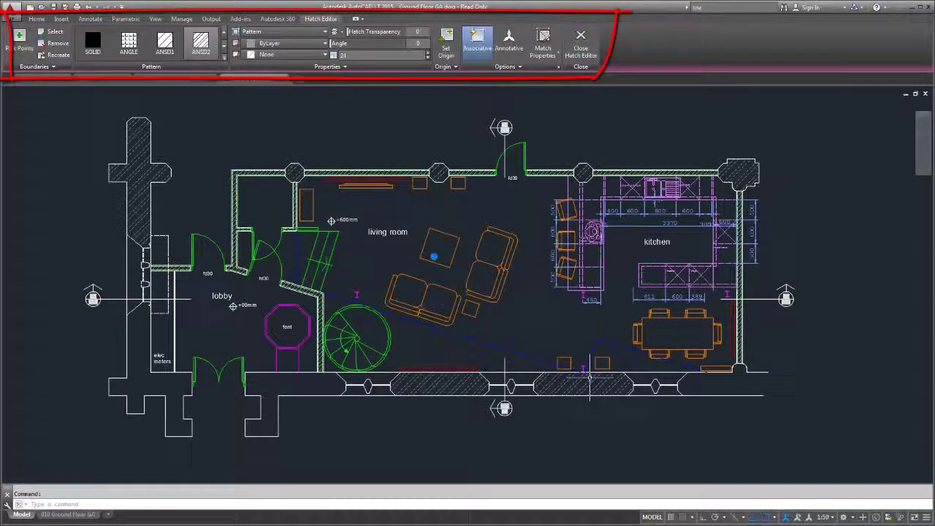
{"action": "key", "text": "Escape"}
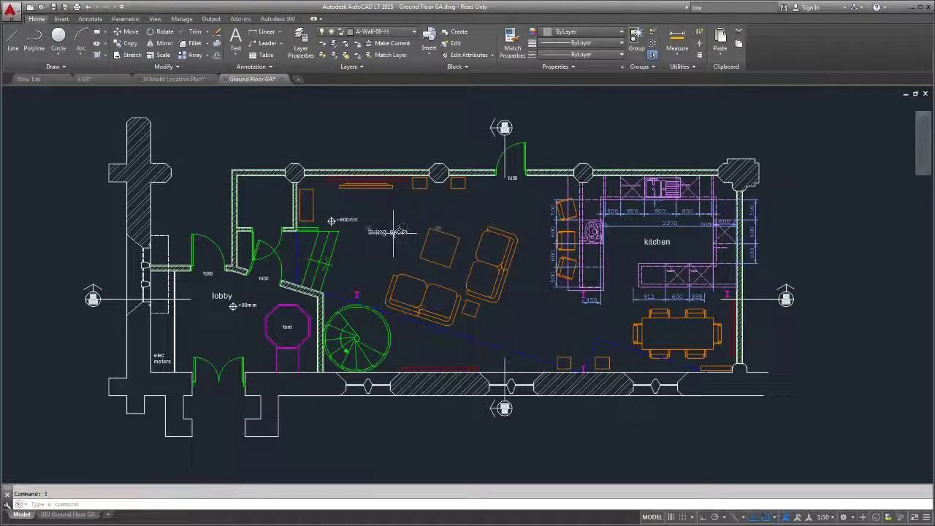
{"action": "double_click", "coordinate": [393, 232]}
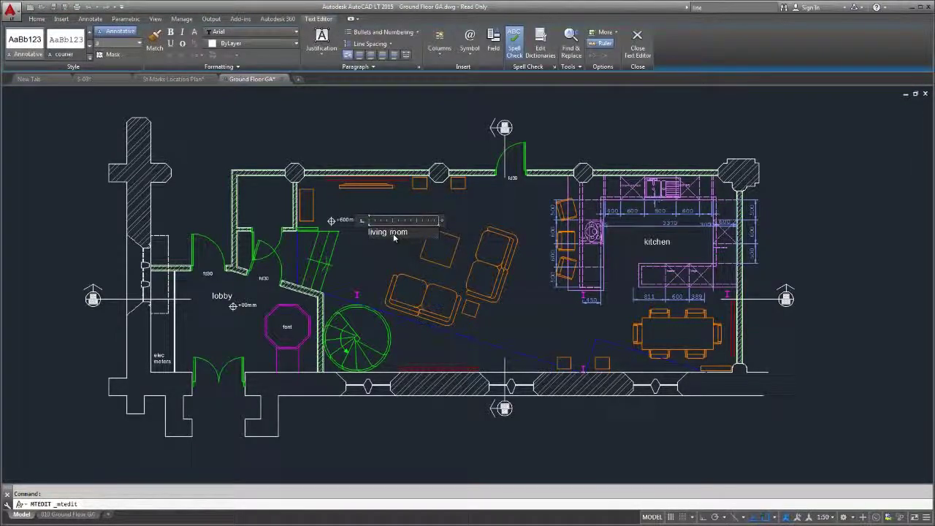
{"action": "key", "text": "Escape"}
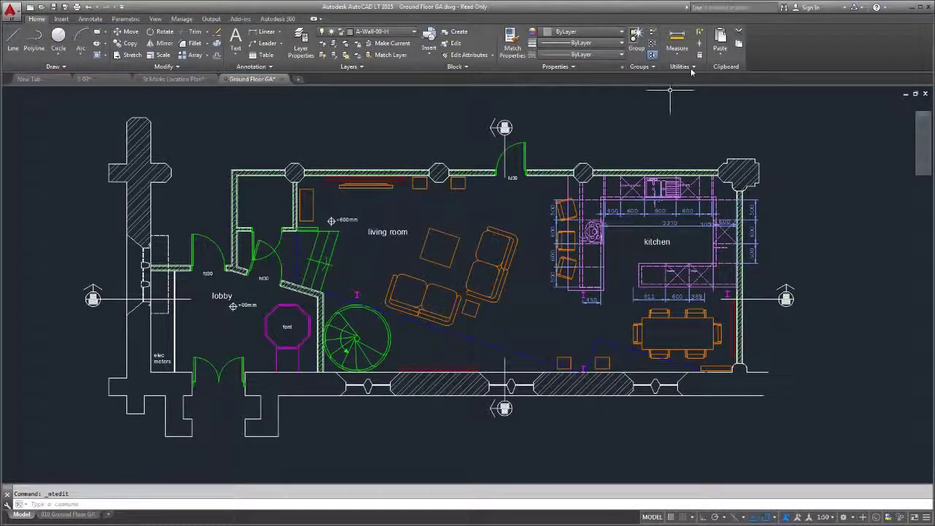
{"action": "type", "text": "line"}
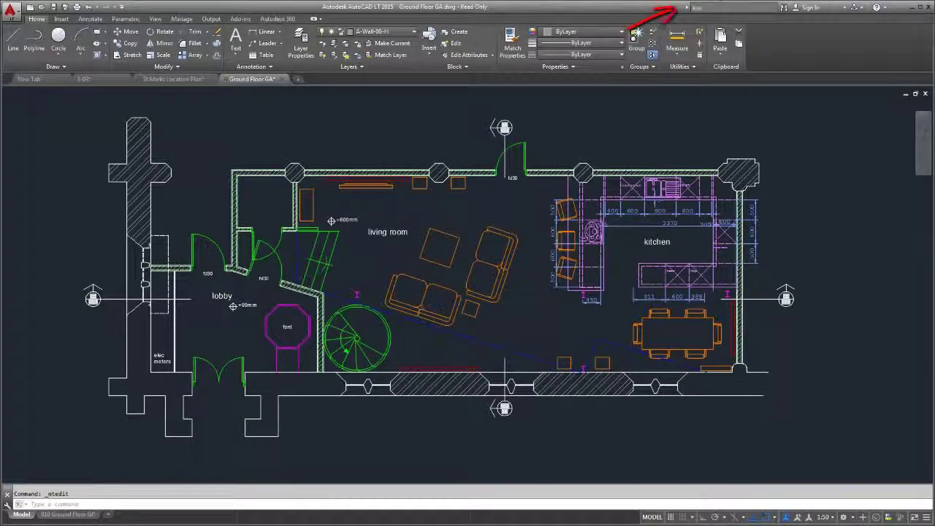
{"action": "key", "text": "Return"}
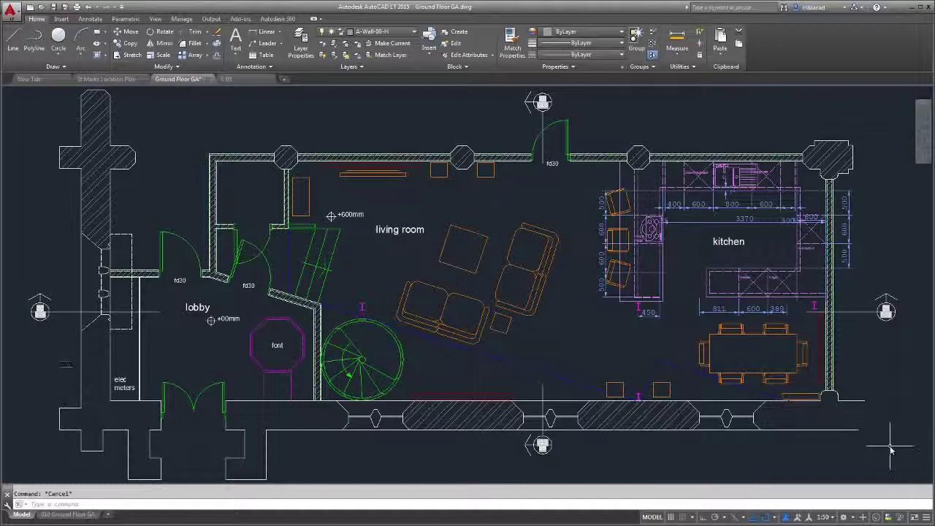
Switch Hardware Acceleration to On in the status bar's Graphics Performance settings
{"action": "left_click", "coordinate": [876, 517]}
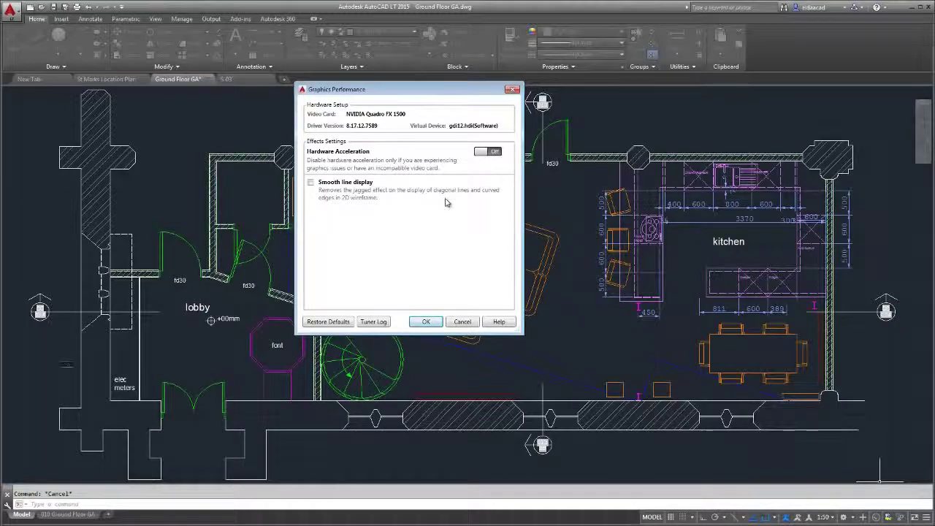
{"action": "left_click", "coordinate": [426, 321]}
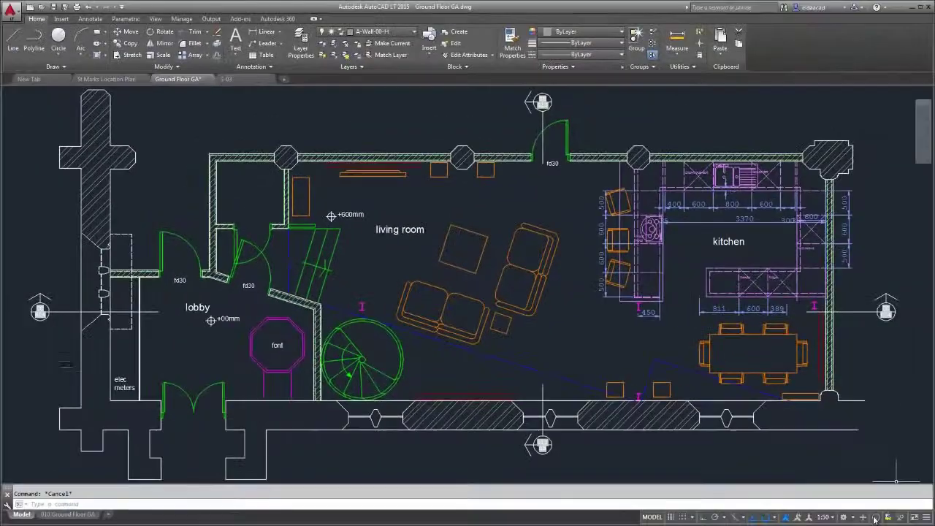
{"action": "right_click", "coordinate": [875, 520]}
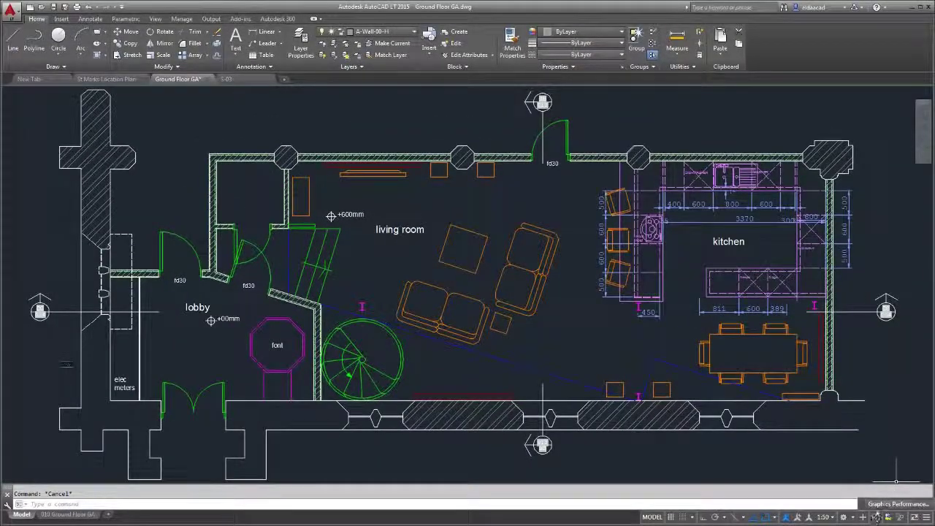
{"action": "left_click", "coordinate": [878, 504]}
{"action": "left_click", "coordinate": [488, 152]}
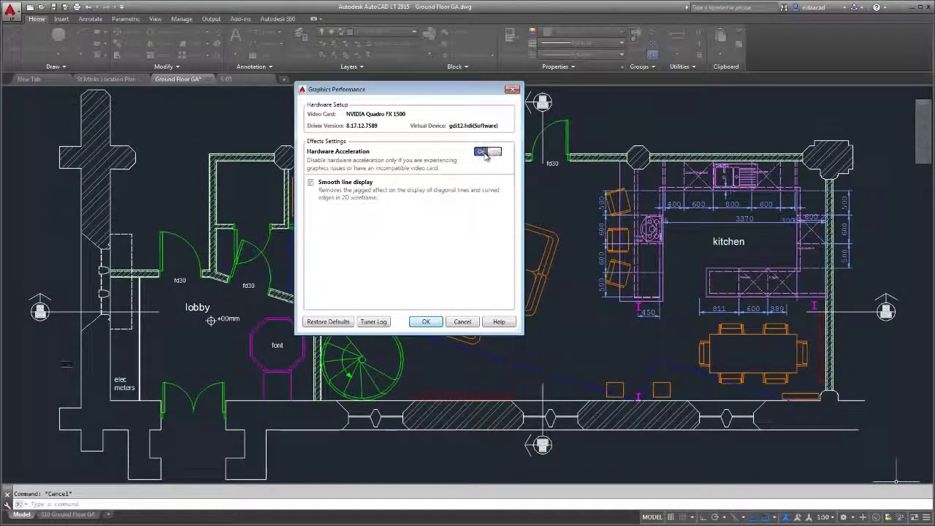
{"action": "left_click", "coordinate": [435, 323]}
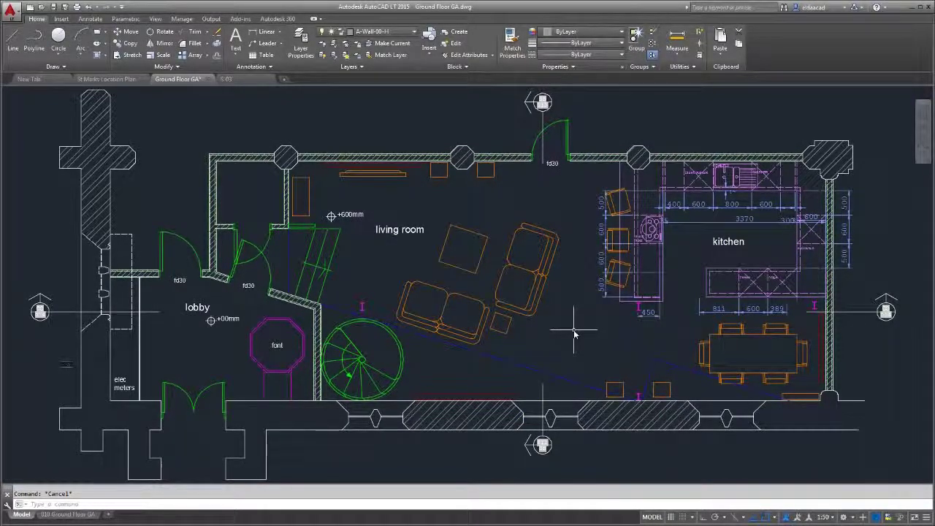
{"action": "left_click", "coordinate": [574, 333]}
{"action": "left_click", "coordinate": [469, 251]}
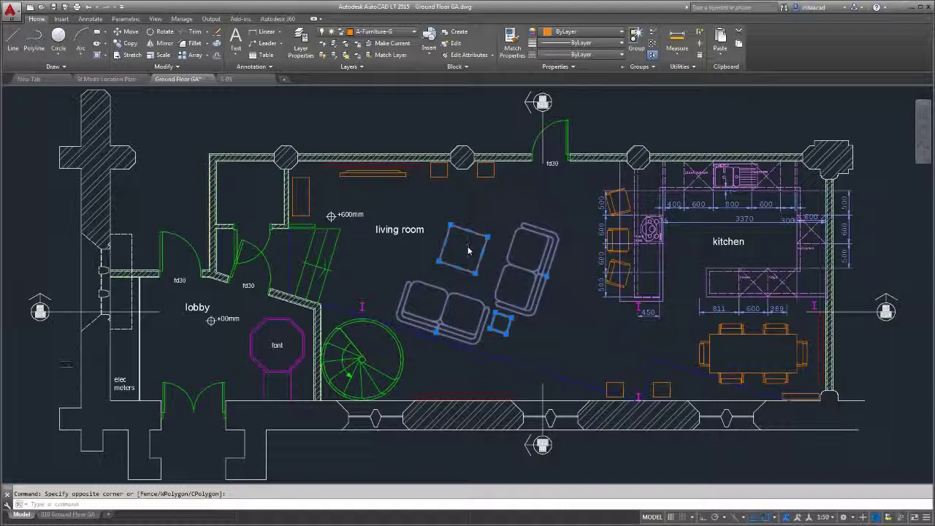
{"action": "key", "text": "Escape"}
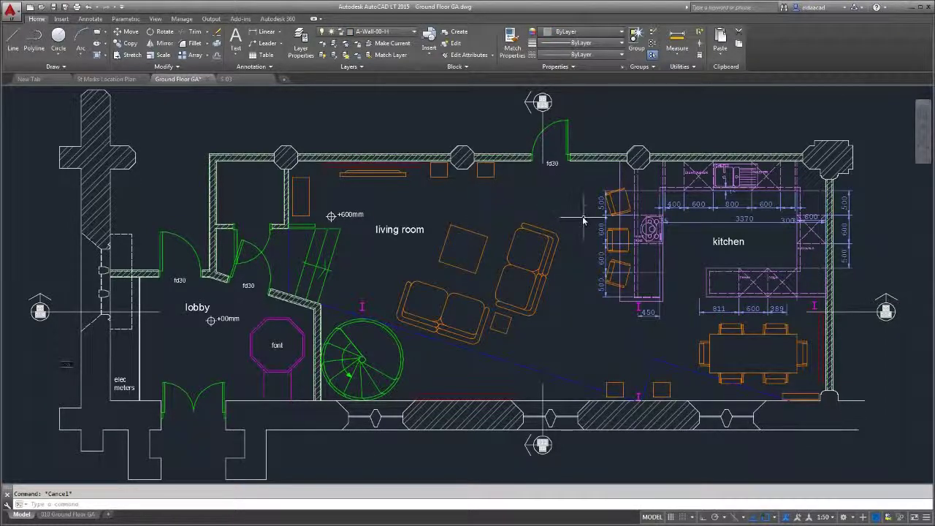
{"action": "mouse_move", "coordinate": [583, 219]}
{"action": "left_mouse_down"}
{"action": "mouse_move", "coordinate": [516, 207]}
{"action": "mouse_move", "coordinate": [466, 225]}
{"action": "mouse_move", "coordinate": [437, 261]}
{"action": "mouse_move", "coordinate": [446, 298]}
{"action": "mouse_move", "coordinate": [490, 322]}
{"action": "mouse_move", "coordinate": [551, 334]}
{"action": "left_mouse_up"}
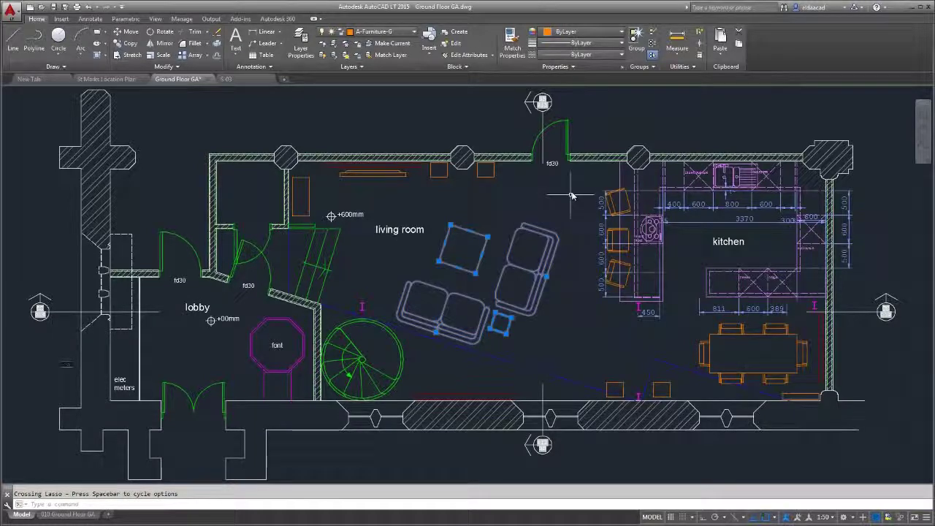
{"action": "mouse_move", "coordinate": [580, 183]}
{"action": "left_mouse_down"}
{"action": "mouse_move", "coordinate": [610, 179]}
{"action": "mouse_move", "coordinate": [638, 223]}
{"action": "mouse_move", "coordinate": [639, 302]}
{"action": "mouse_move", "coordinate": [607, 332]}
{"action": "left_mouse_up"}
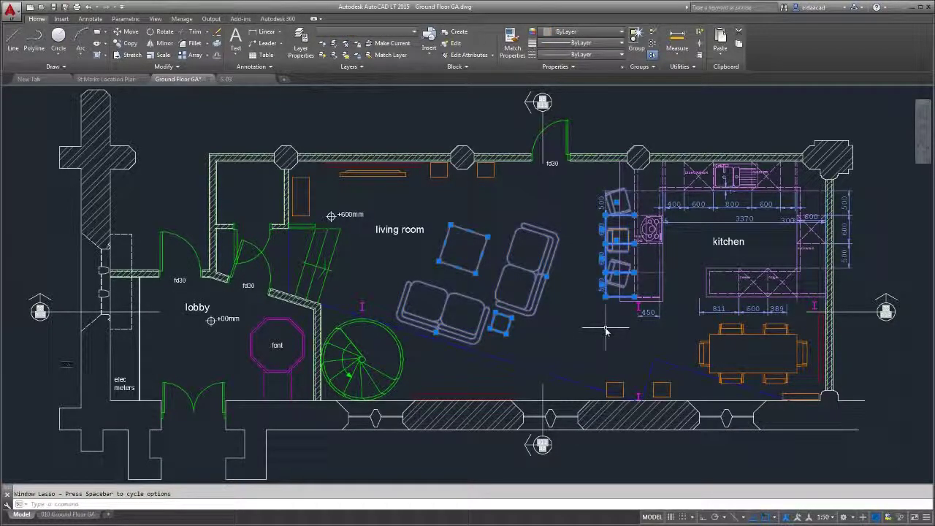
{"action": "key", "text": "Escape"}
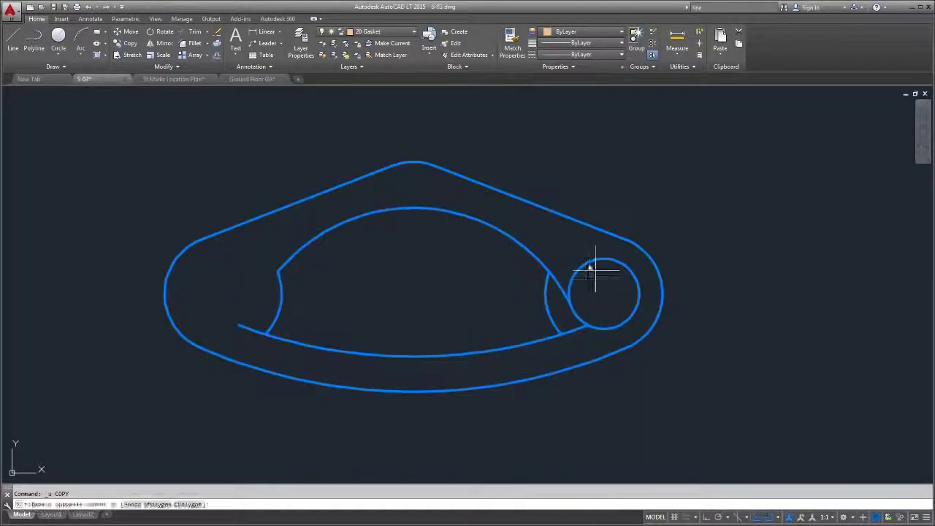
Move the small circle from its centre into the gasket's left end
{"action": "left_click", "coordinate": [594, 265]}
{"action": "type", "text": "m"}
{"action": "key", "text": "Return"}
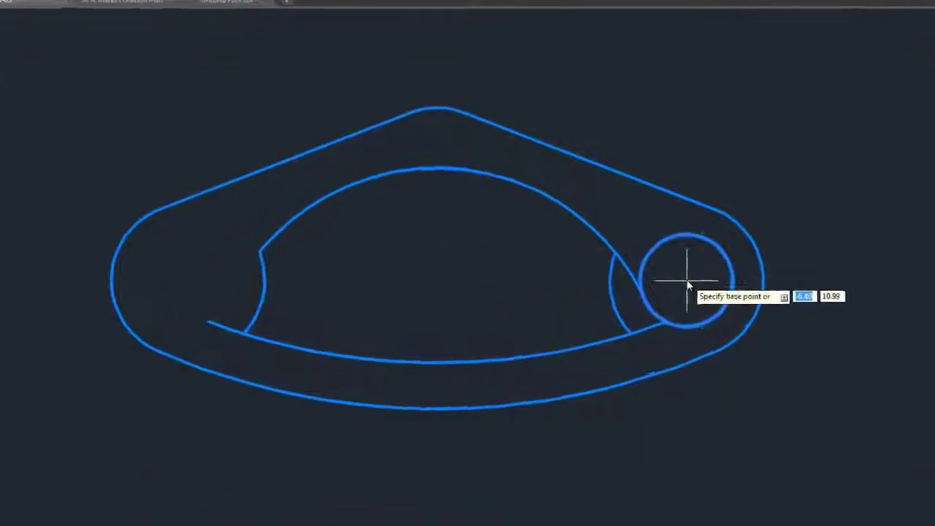
{"action": "left_click", "coordinate": [687, 280]}
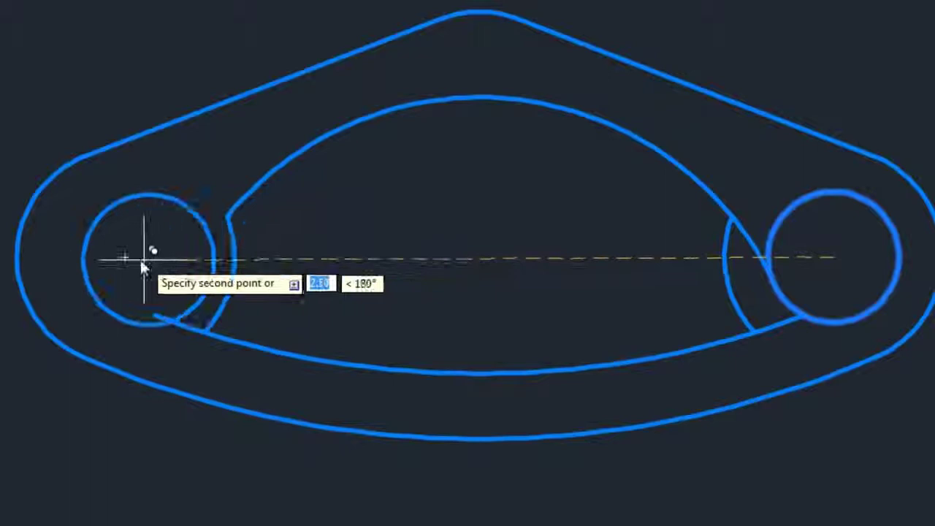
{"action": "left_click", "coordinate": [123, 258]}
Start scaling the left small circle about its centre, then cancel the scale
{"action": "type", "text": "m"}
{"action": "key", "text": "Return"}
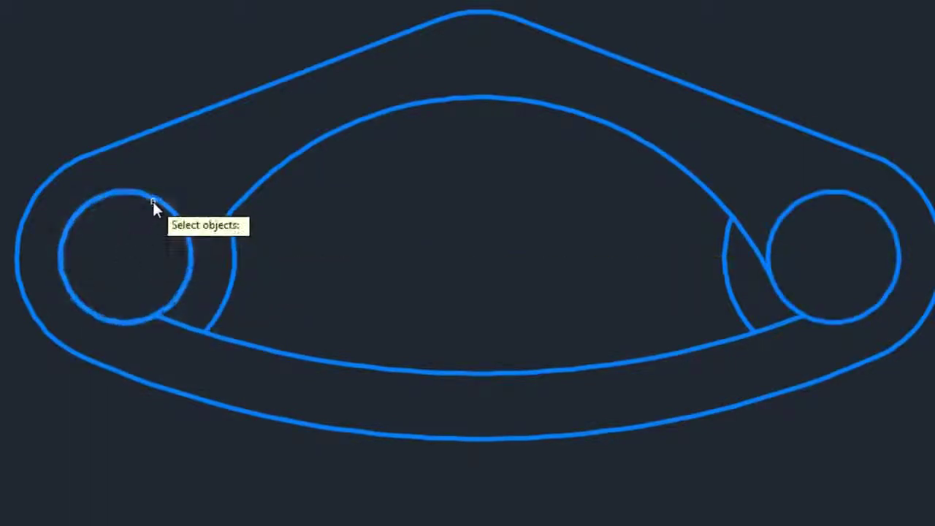
{"action": "left_click", "coordinate": [153, 204]}
{"action": "key", "text": "Return"}
{"action": "left_click", "coordinate": [124, 255]}
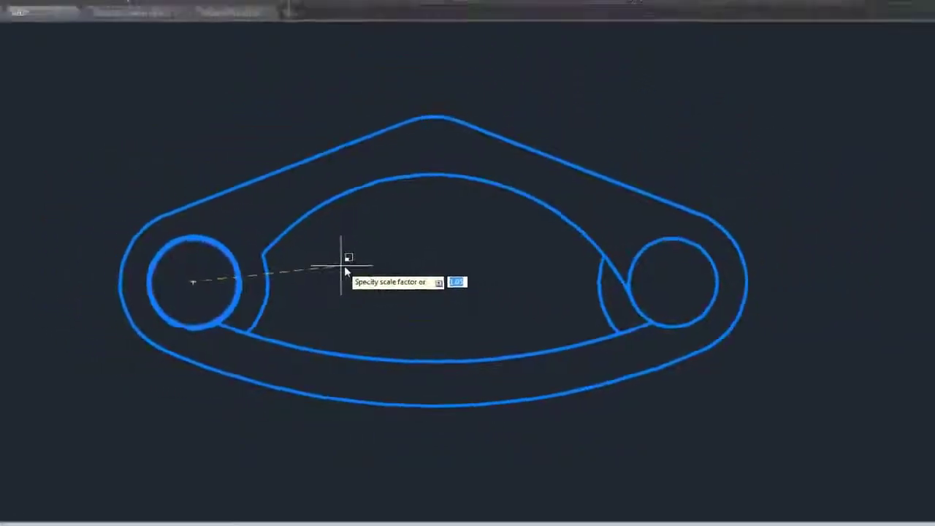
{"action": "key", "text": "Escape"}
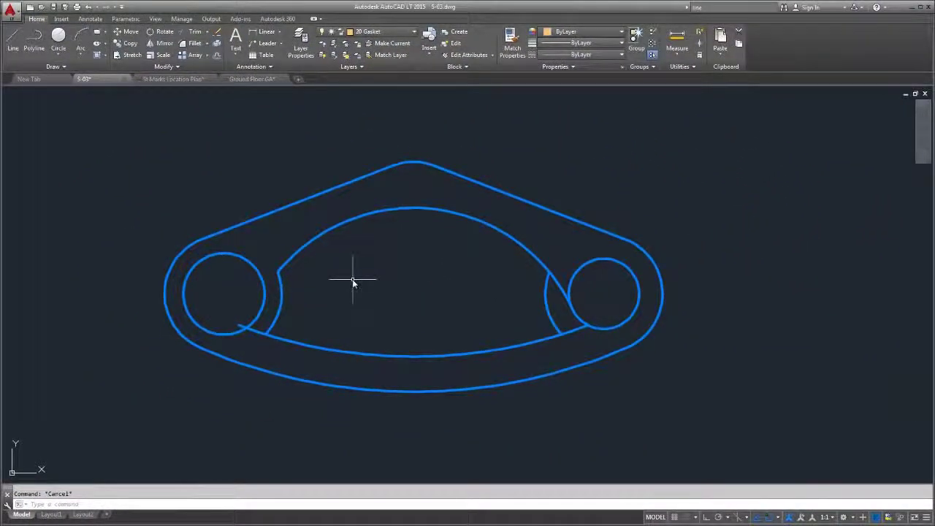
Trim the upper and lower arc stubs beside the right circle
{"action": "type", "text": "tr"}
{"action": "key", "text": "Return"}
{"action": "key", "text": "Return"}
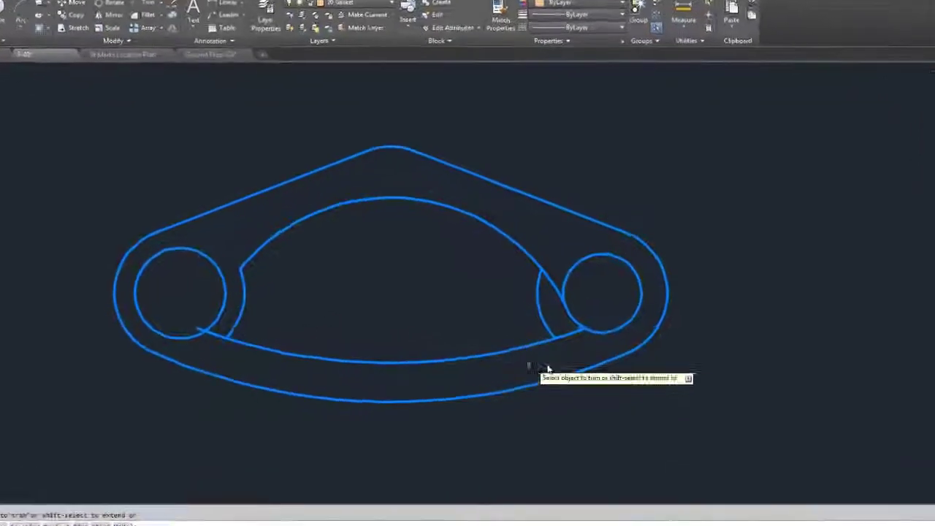
{"action": "left_click", "coordinate": [526, 359]}
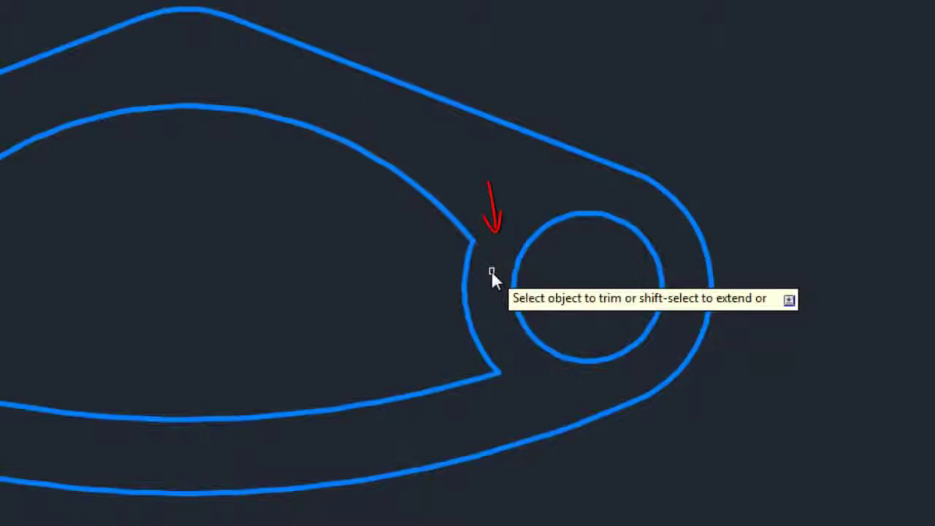
{"action": "left_click", "coordinate": [490, 271]}
{"action": "key", "text": "Escape"}
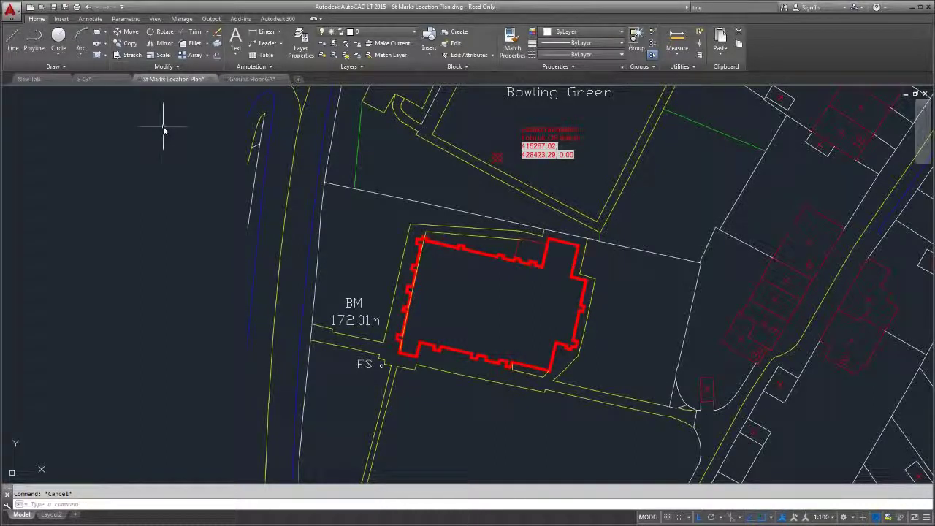
Set the drawing location from an online map by searching the site's Bradford address
{"action": "left_click", "coordinate": [63, 20]}
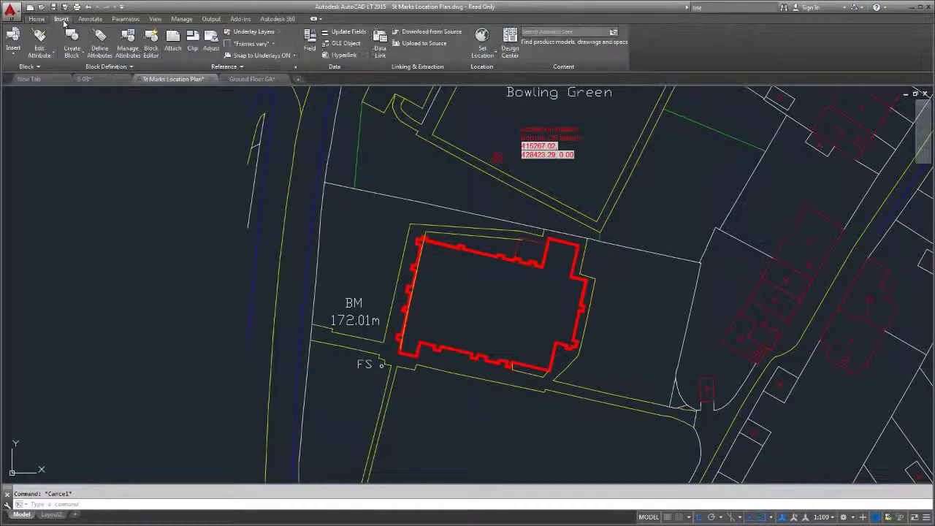
{"action": "left_click", "coordinate": [480, 46]}
{"action": "left_click", "coordinate": [497, 71]}
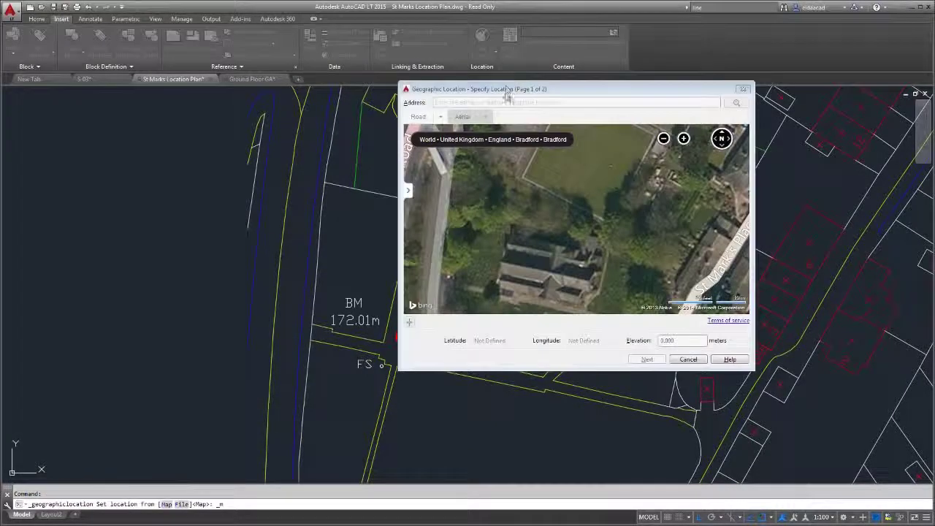
{"action": "type", "text": "Huddersfield Road Bradford BD12 0UT"}
{"action": "key", "text": "Return"}
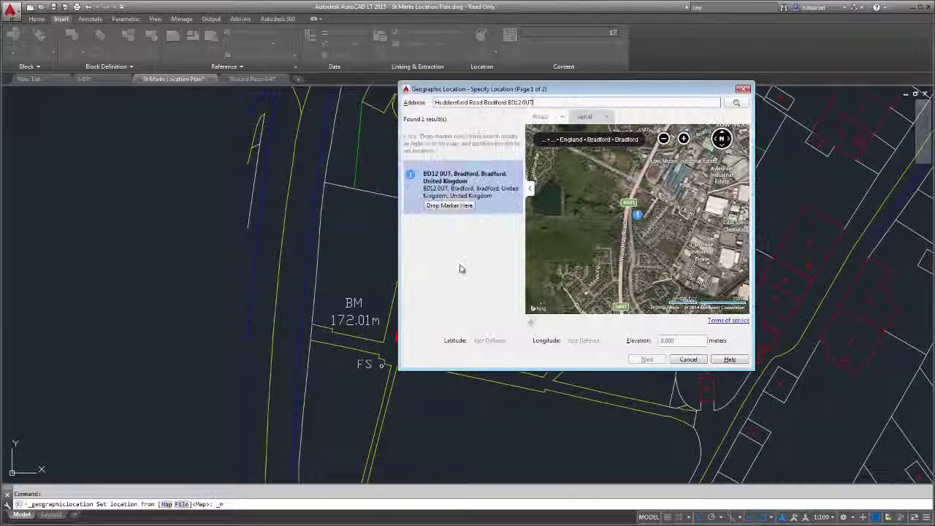
Mark the church building, accept the BritishNatGrid coordinate system, and pick the location point
{"action": "left_click", "coordinate": [683, 139]}
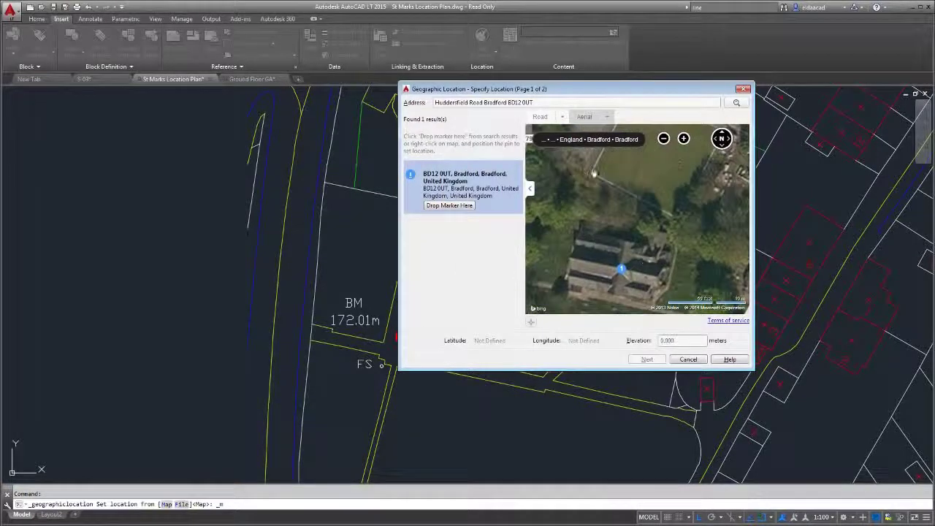
{"action": "left_click", "coordinate": [597, 177]}
{"action": "left_click", "coordinate": [646, 359]}
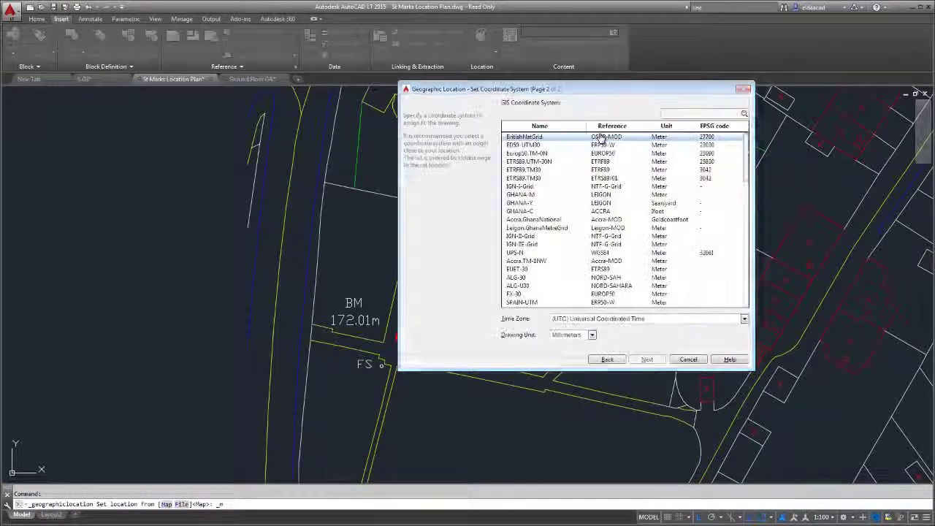
{"action": "left_click", "coordinate": [647, 358]}
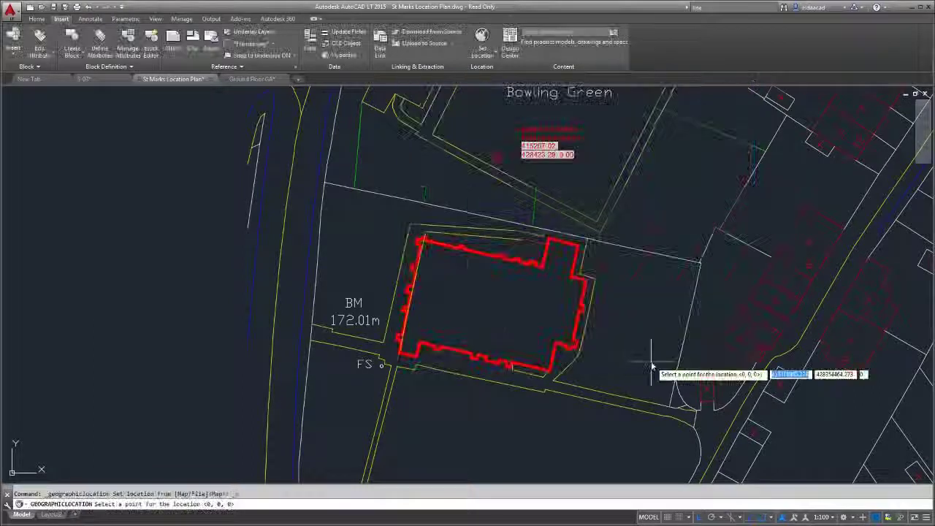
{"action": "left_click", "coordinate": [431, 135]}
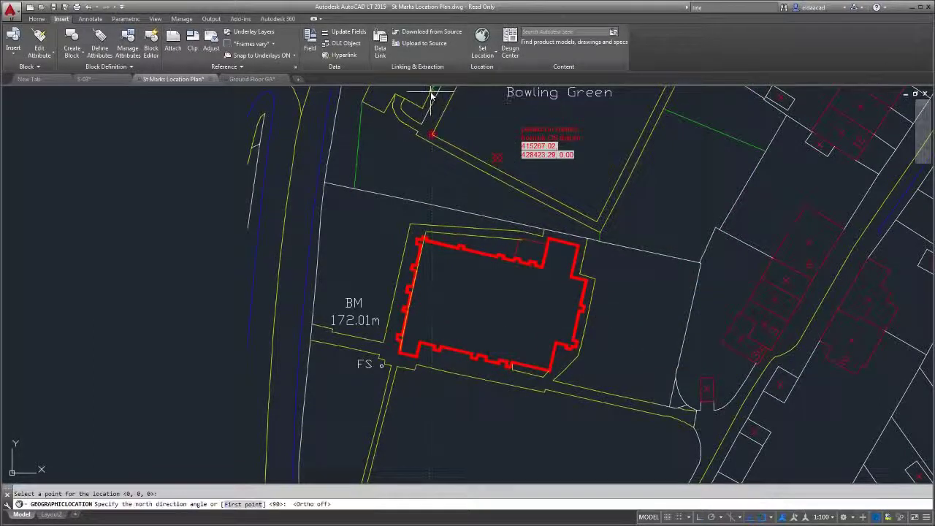
Set north upward, then capture a rectangular aerial map area across the plan
{"action": "left_click", "coordinate": [431, 95]}
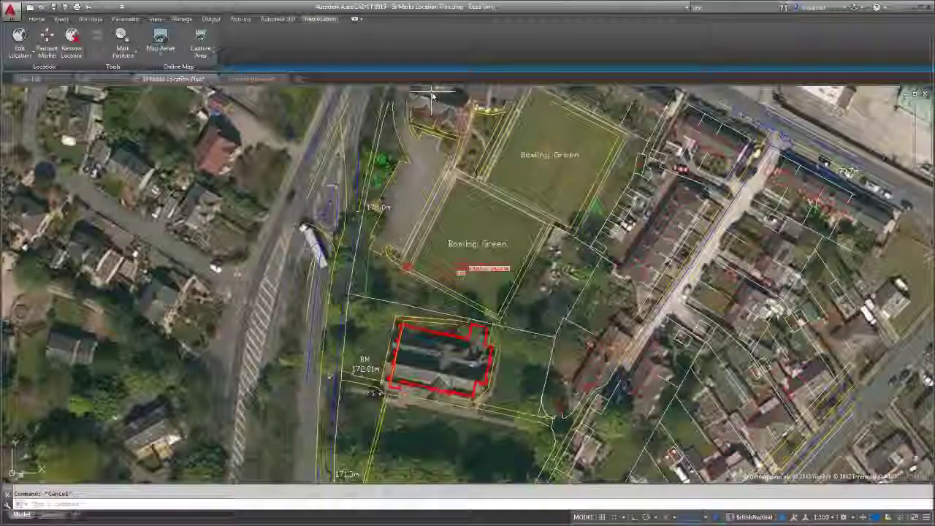
{"action": "left_click", "coordinate": [200, 51]}
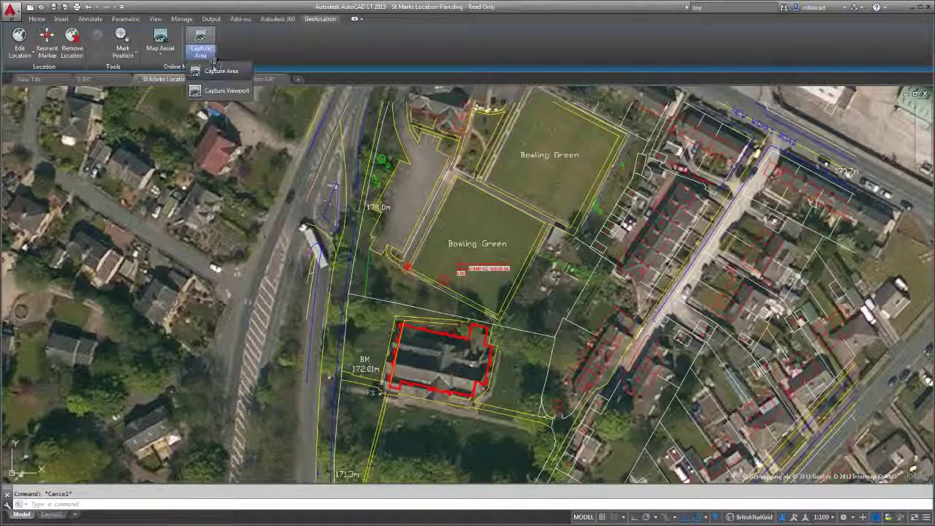
{"action": "left_click", "coordinate": [219, 69]}
{"action": "left_click", "coordinate": [251, 97]}
{"action": "left_click", "coordinate": [659, 422]}
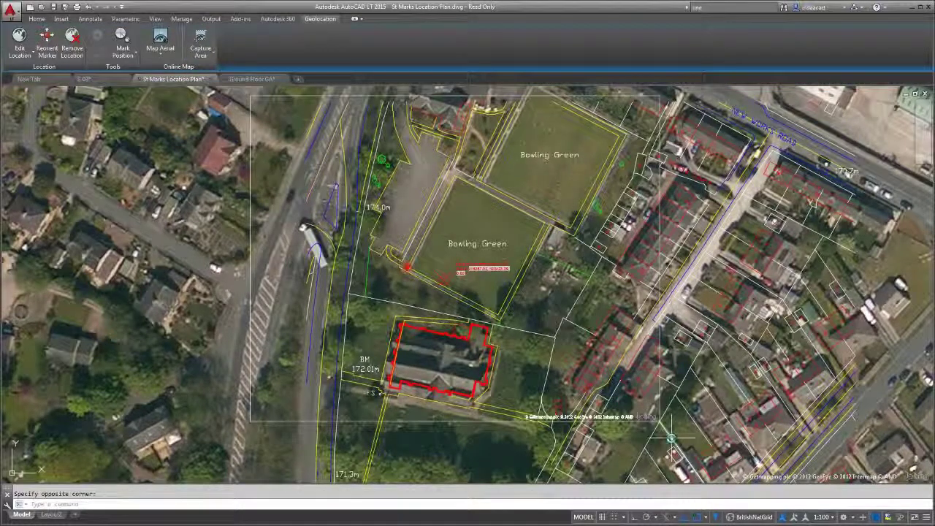
Turn the live map off, view the captured image on Layout2, and open Help
{"action": "left_click", "coordinate": [175, 57]}
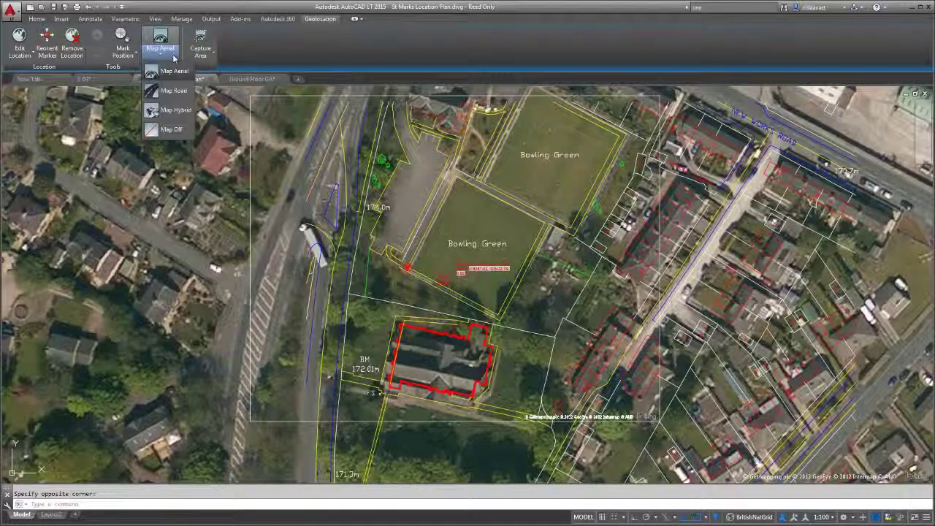
{"action": "left_click", "coordinate": [167, 128]}
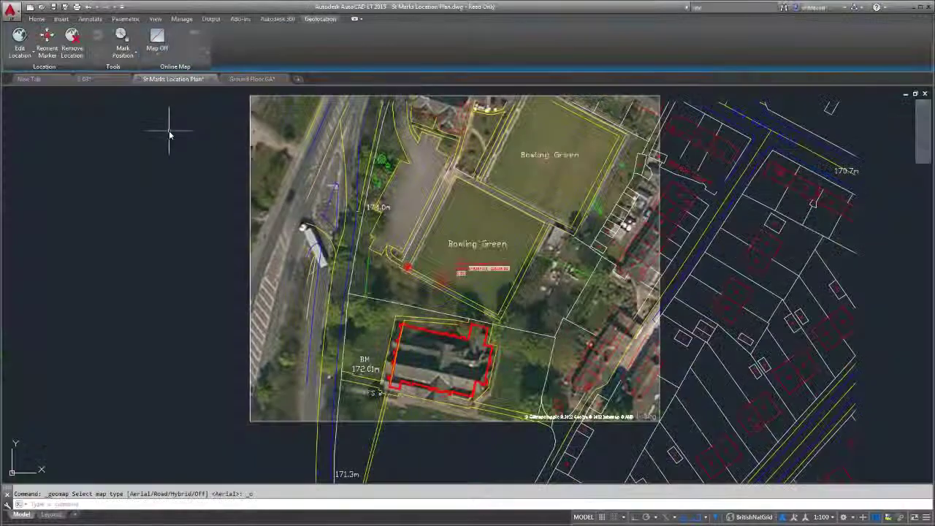
{"action": "left_click", "coordinate": [51, 514]}
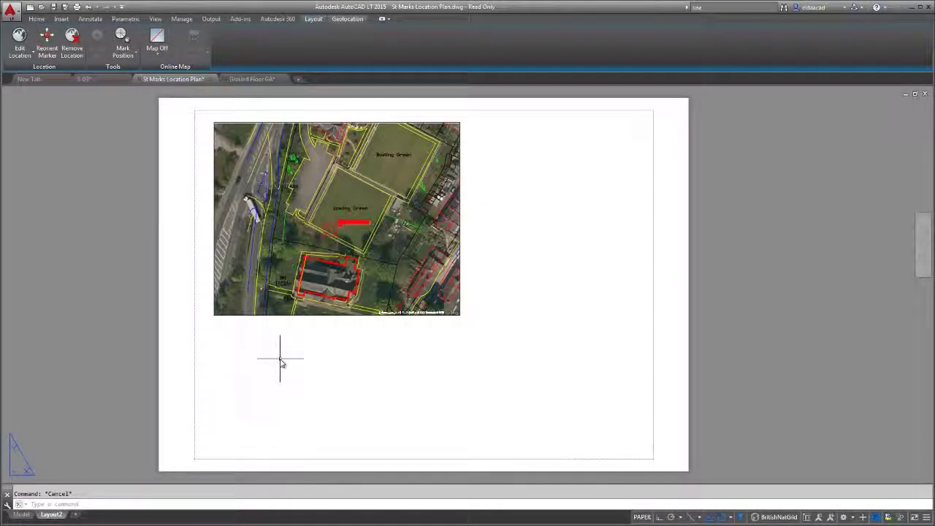
{"action": "key", "text": "F1"}
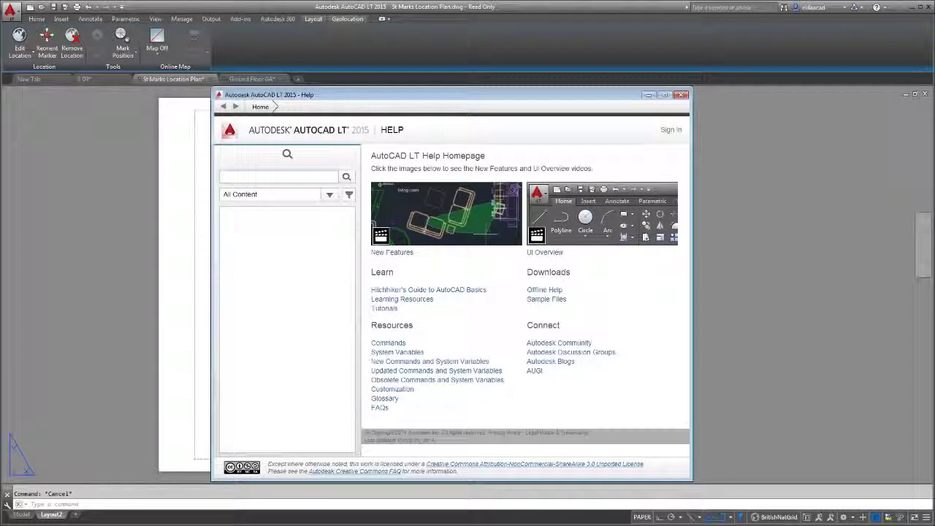